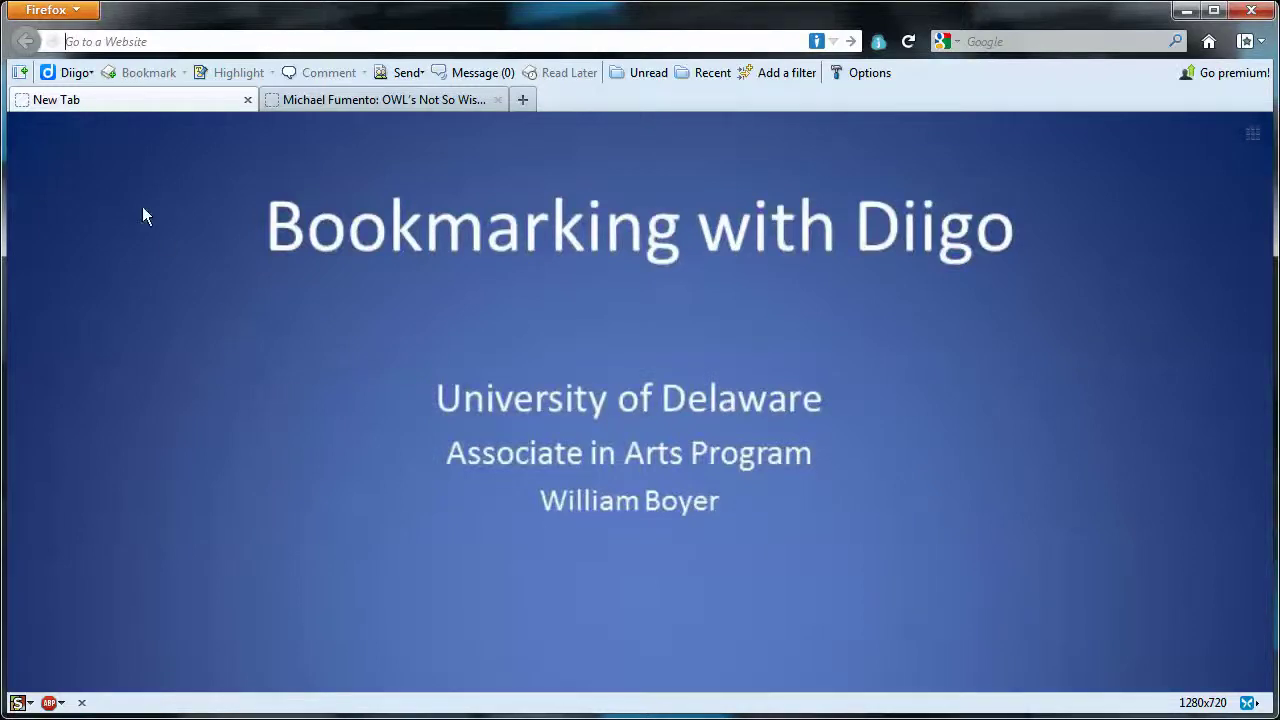
# - Bring the Michael Fumento 'OWL's Not So Wise Report' article tab into view in Firefox
pyautogui.click(331, 100)
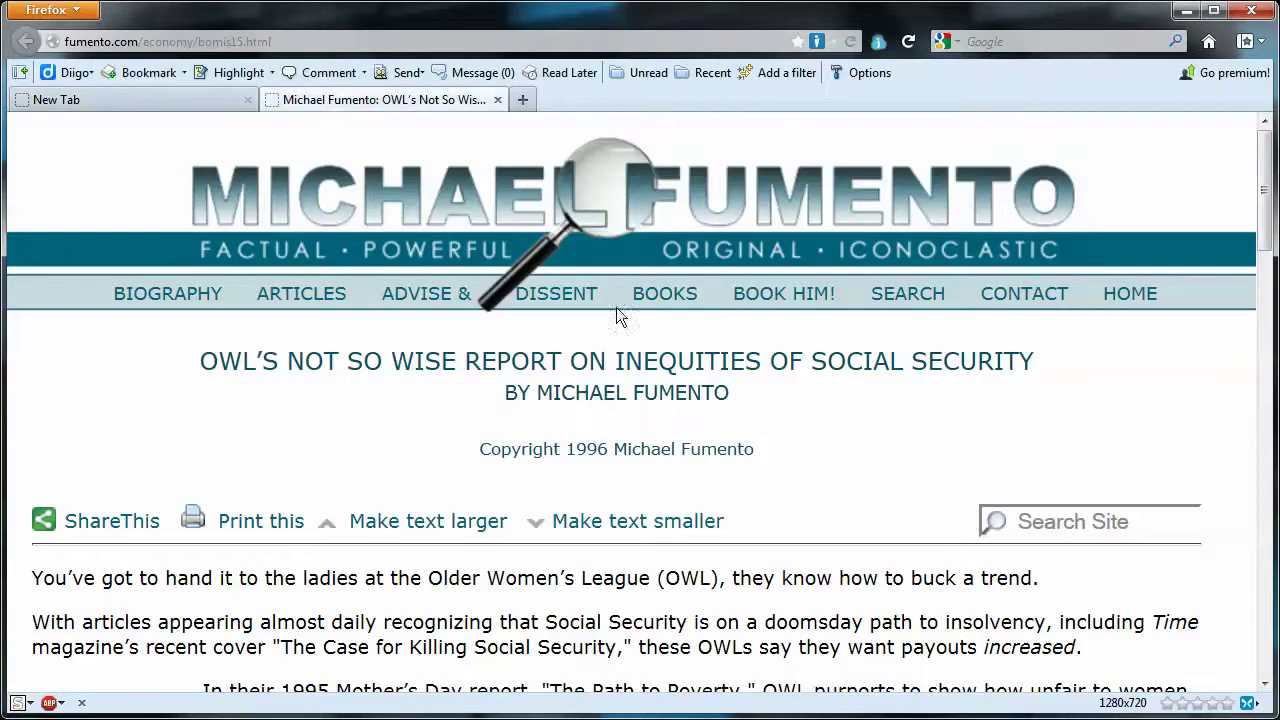
pyautogui.scroll(-5, 613, 505)
pyautogui.scroll(5, 613, 505)
pyautogui.click(155, 74)
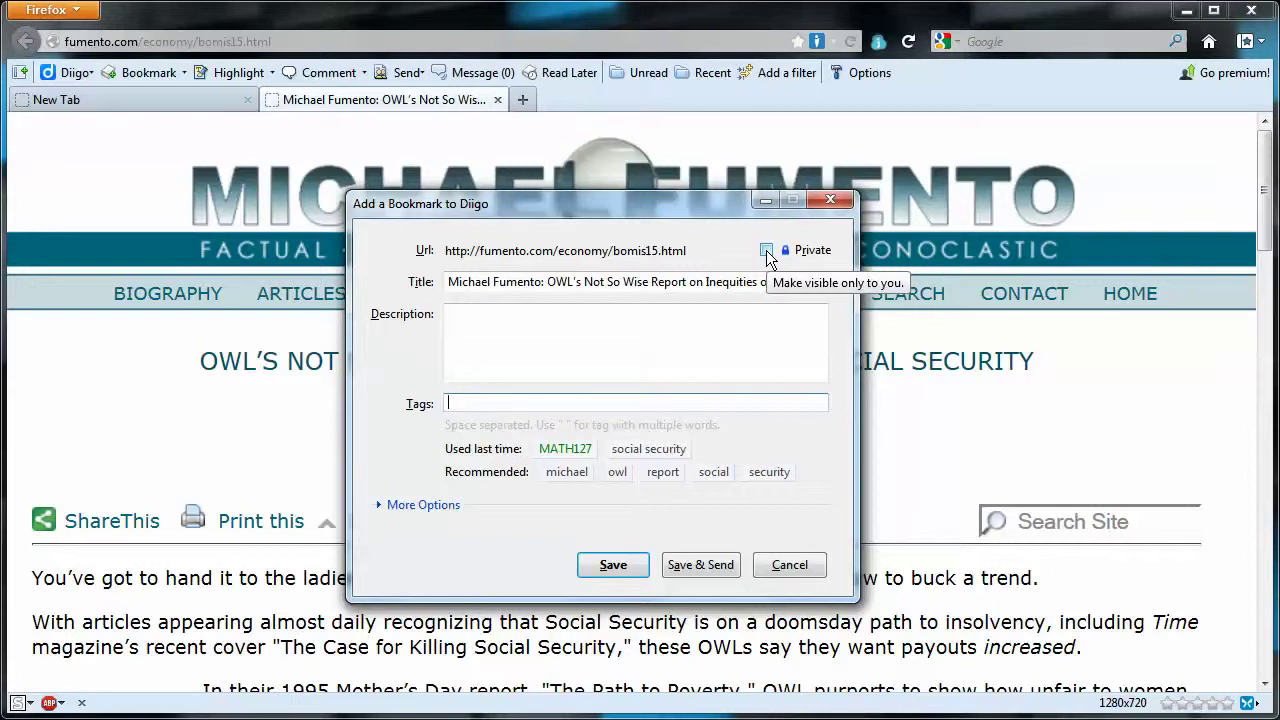
pyautogui.click(511, 334)
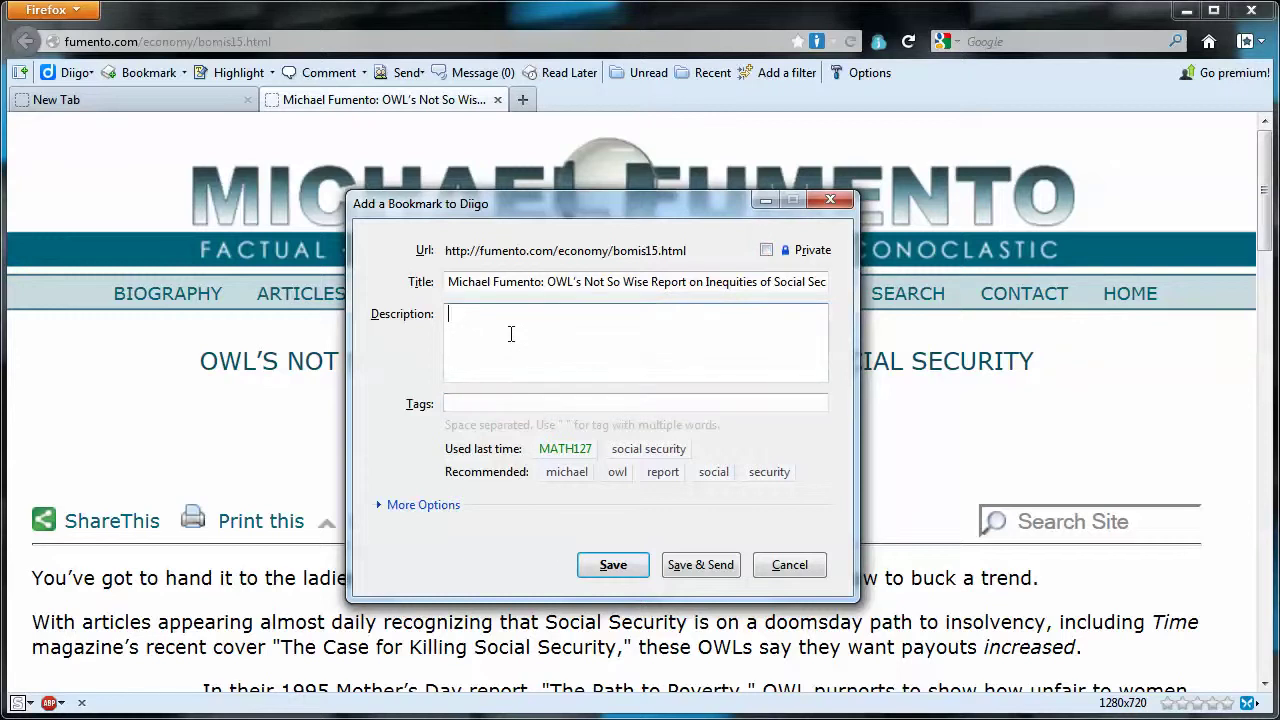
pyautogui.click(501, 403)
pyautogui.moveTo(551, 210); pyautogui.dragTo(657, 227)
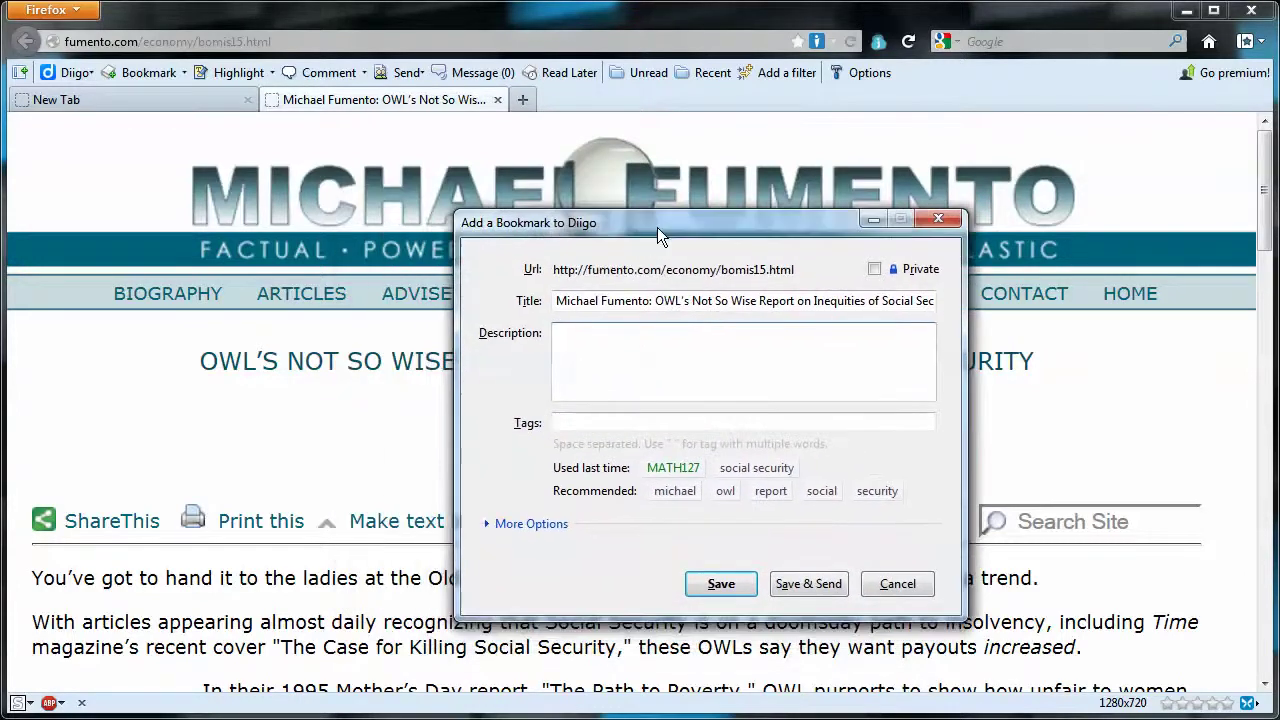
pyautogui.click(930, 222)
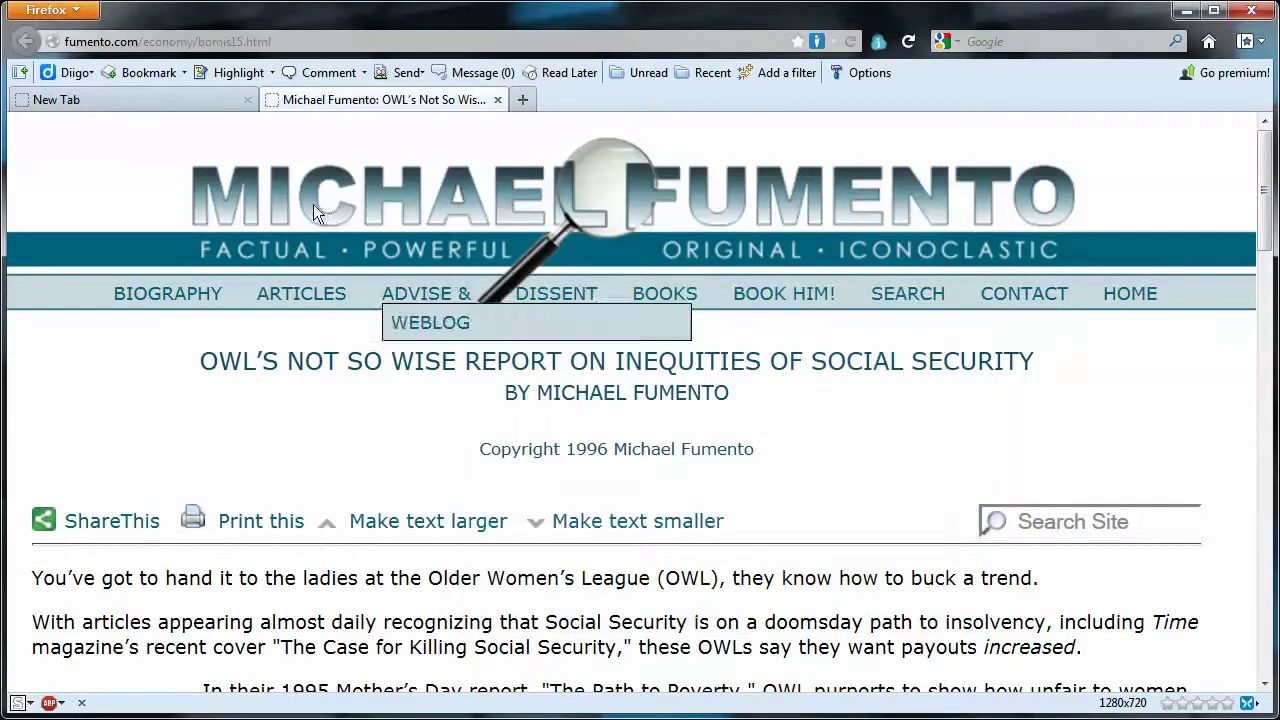
# - Select the paragraph from 'With articles appearing almost daily' to 'payouts increased' and bookmark it with Diigo
pyautogui.scroll(-3, 385, 465)
pyautogui.scroll(-3, 385, 465)
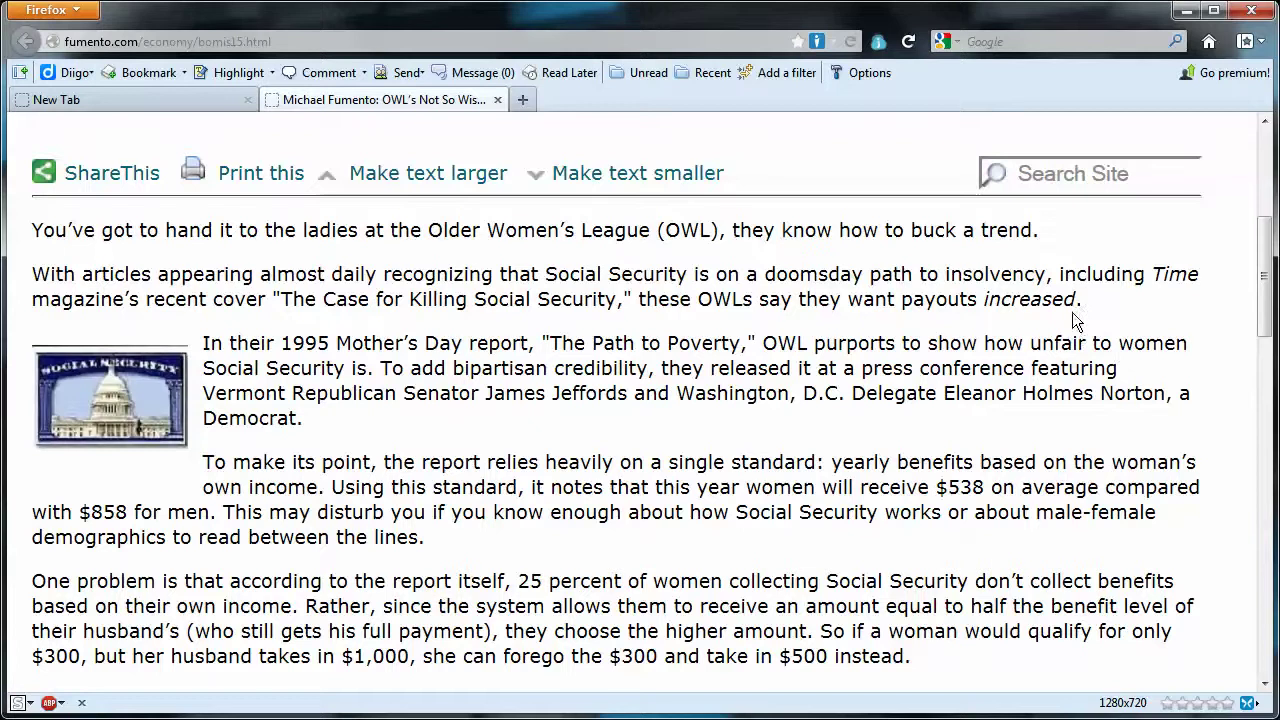
pyautogui.moveTo(1076, 300); pyautogui.dragTo(32, 274)
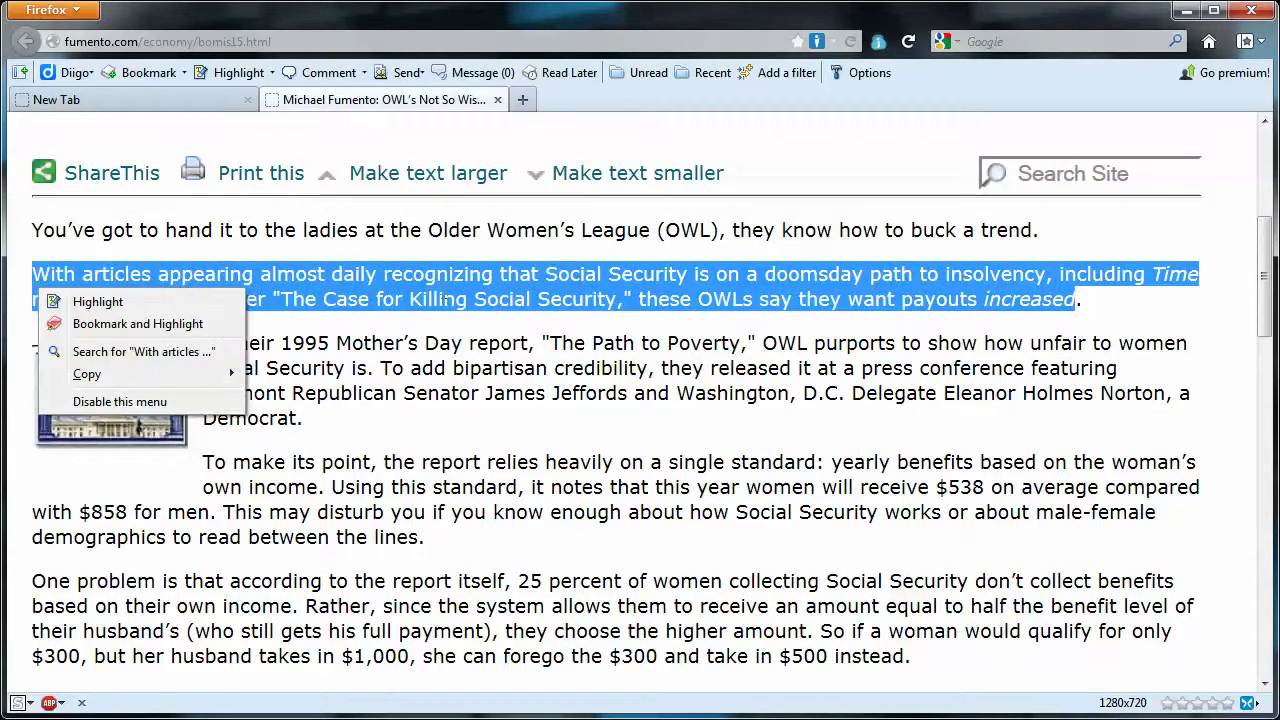
pyautogui.click(146, 75)
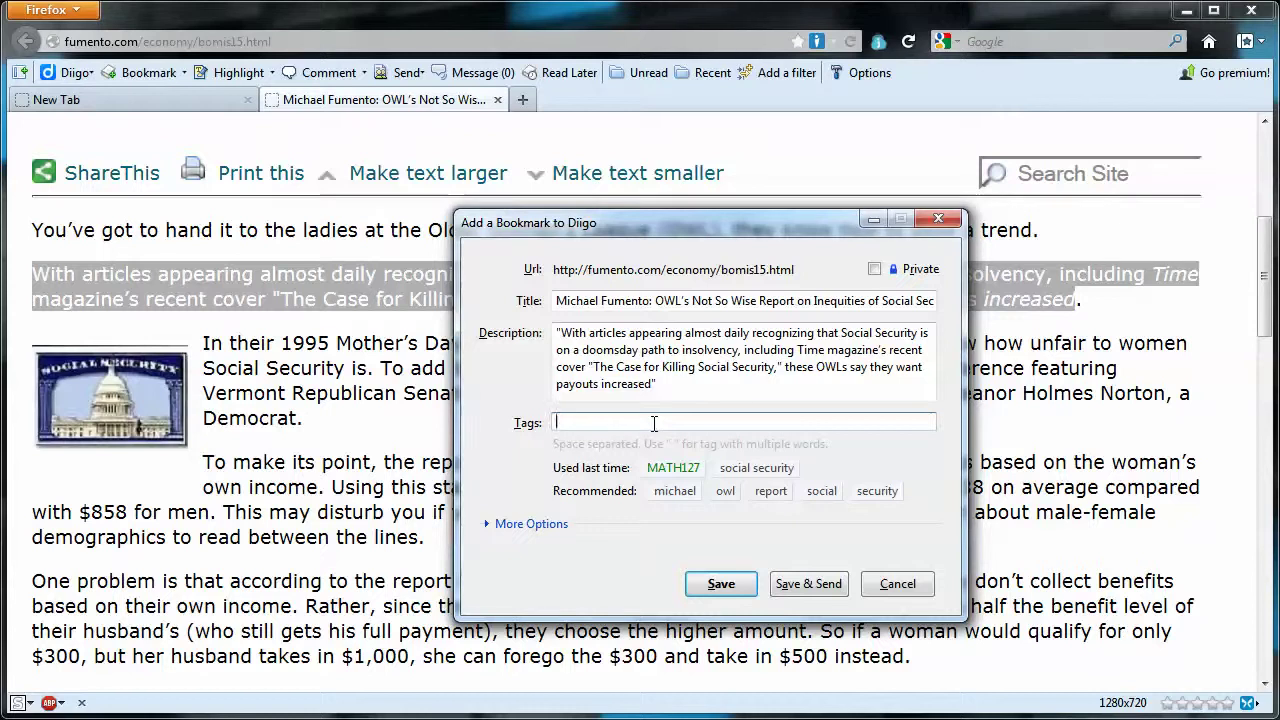
# - Tag the bookmark MATH127 and "social security", then save it with the passage as description
pyautogui.write('MATH127')
pyautogui.write('social security')
pyautogui.press('Left')
pyautogui.press('Left')
pyautogui.press('Left')
pyautogui.press('Left')
pyautogui.press('Left')
pyautogui.press('Left')
pyautogui.press('Left')
pyautogui.press('Left')
pyautogui.press('Left')
pyautogui.press('Left')
pyautogui.press('Left')
pyautogui.press('Left')
pyautogui.press('Left')
pyautogui.press('Left')
pyautogui.write('"')
pyautogui.press('End')
pyautogui.write('"')
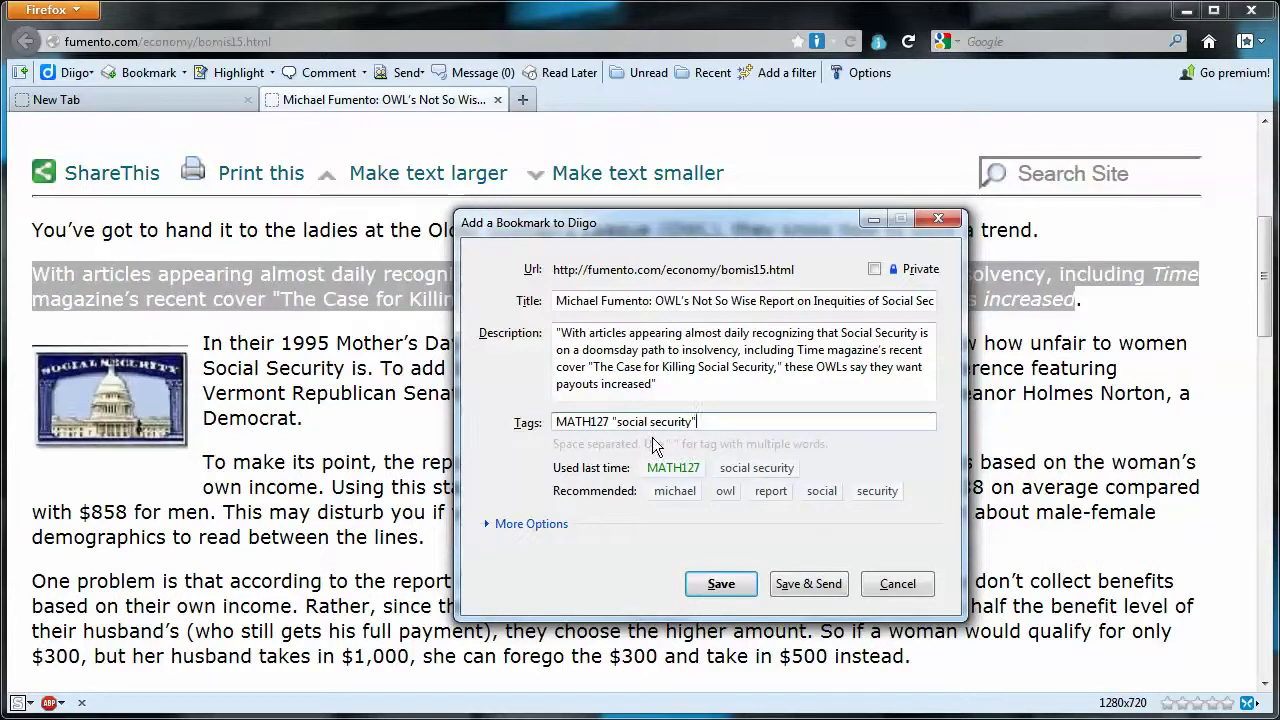
pyautogui.click(731, 585)
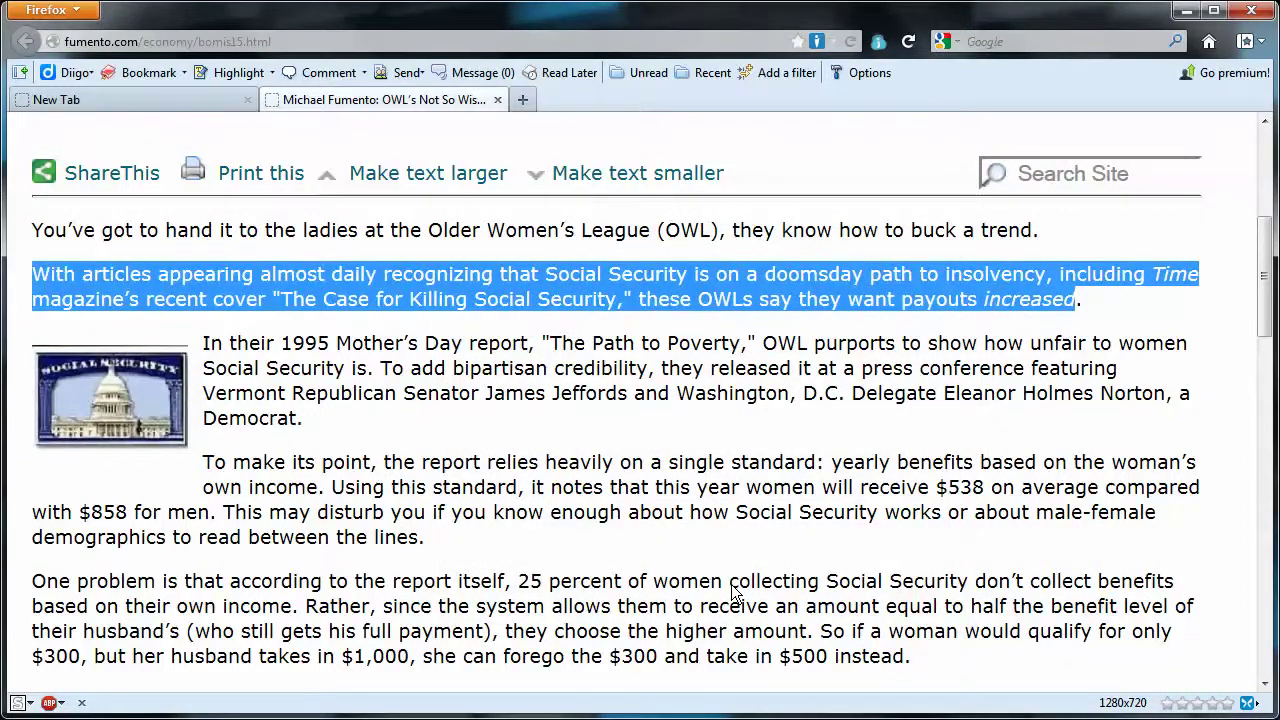
# - Go to My Library from the Diigo menu and scroll to the new MATH127 / social security bookmark
pyautogui.click(69, 73)
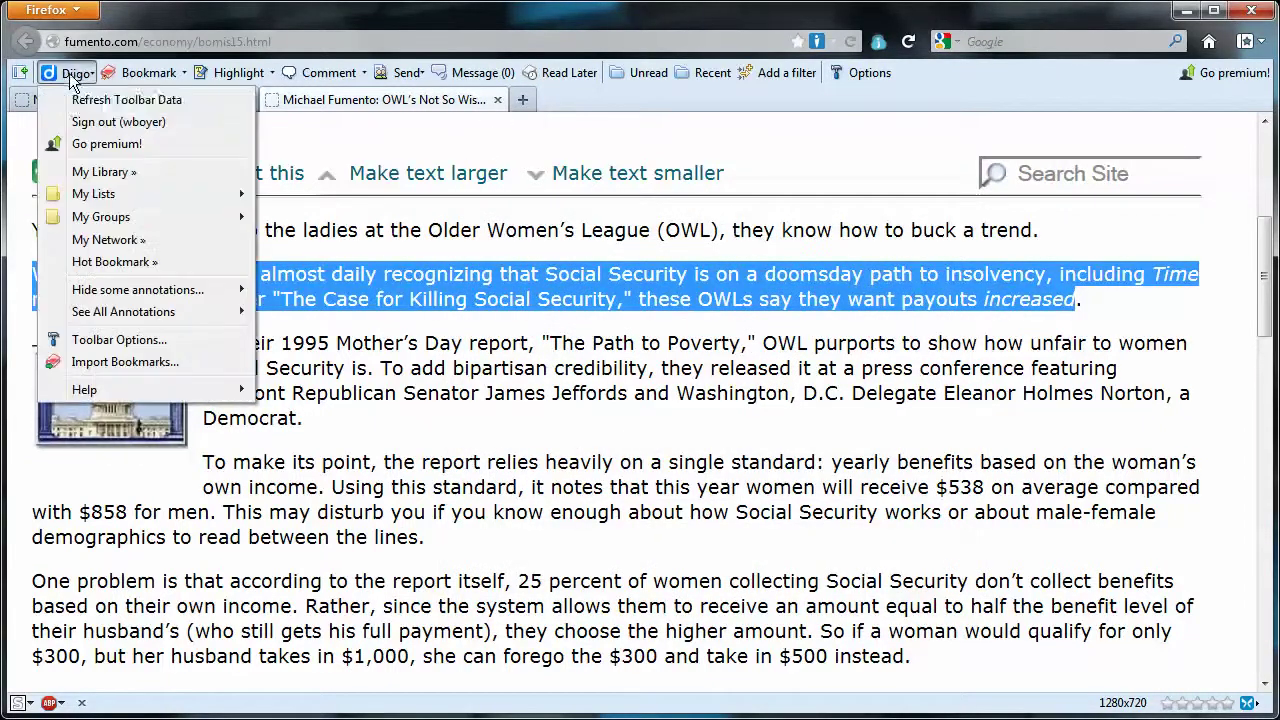
pyautogui.click(104, 172)
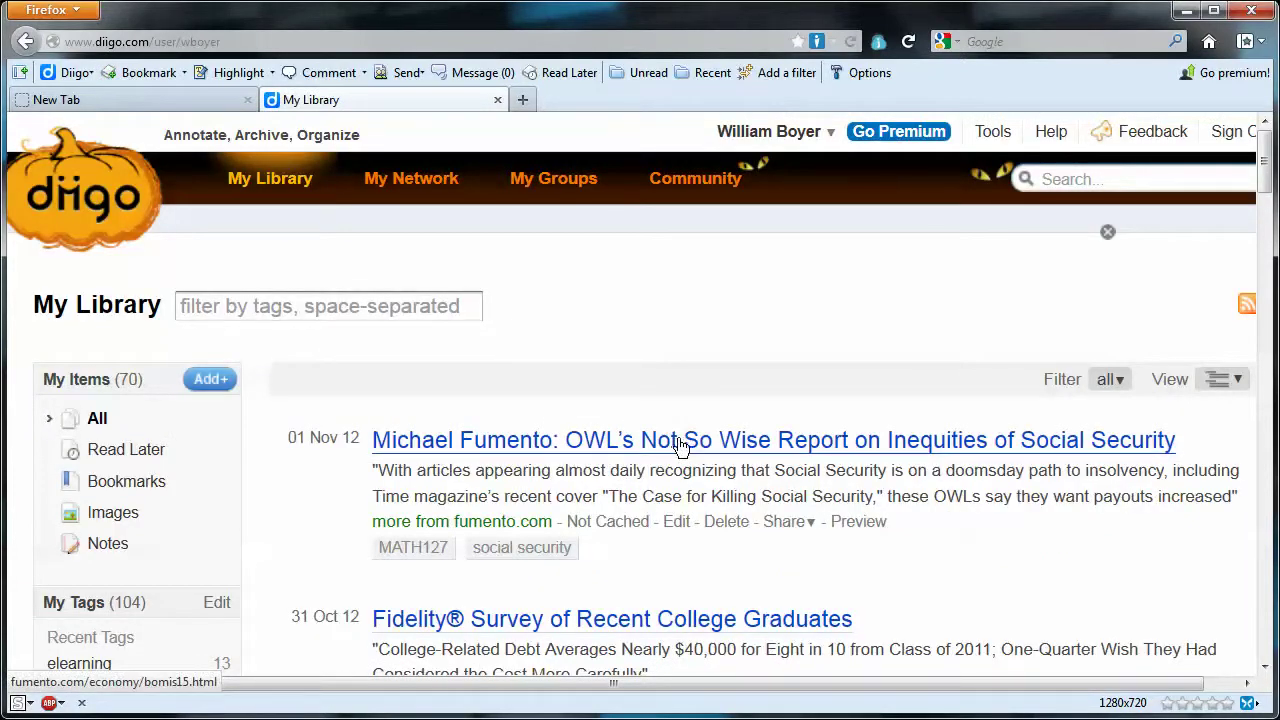
pyautogui.scroll(-1, 936, 500)
pyautogui.scroll(-3, 934, 505)
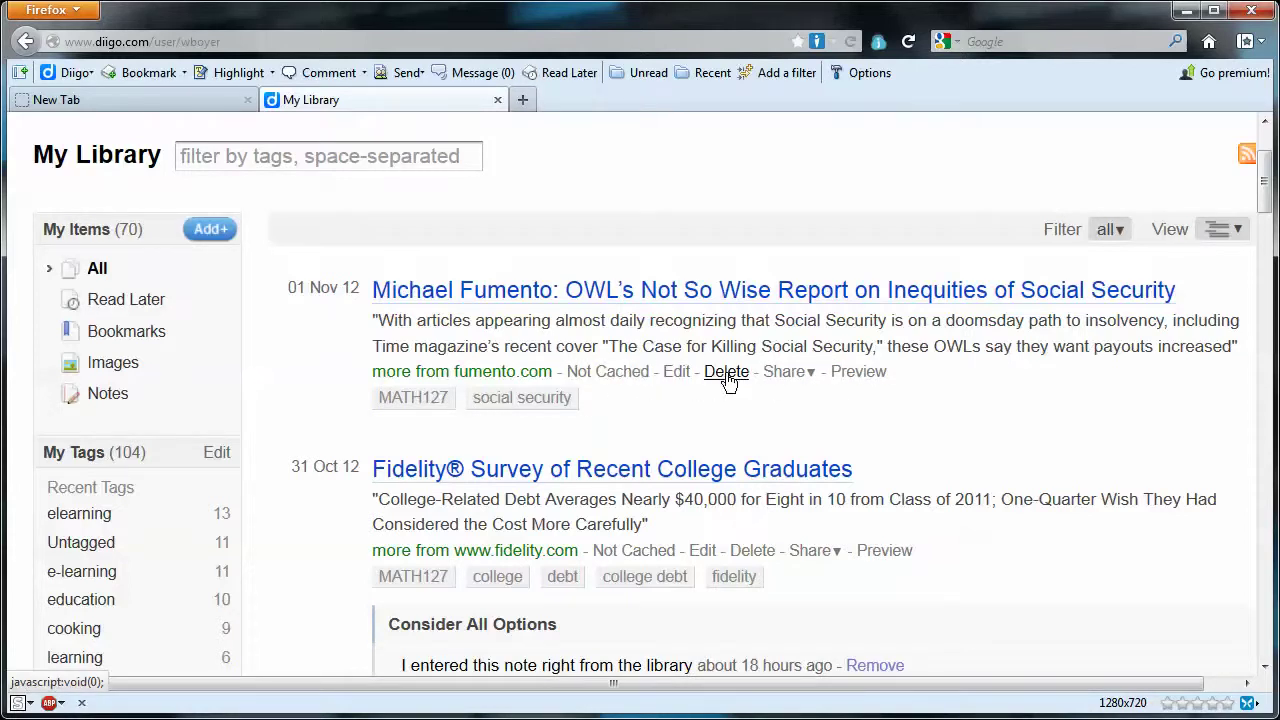
pyautogui.click(677, 375)
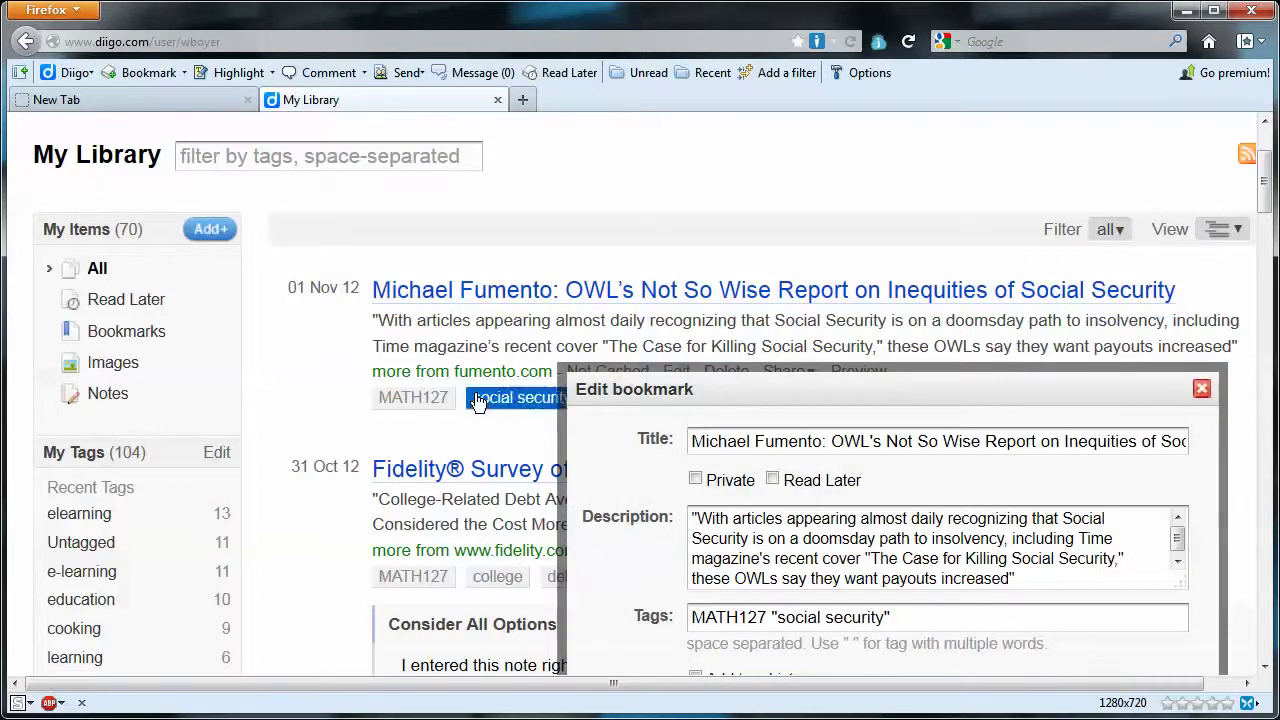
pyautogui.scroll(-3, 475, 395)
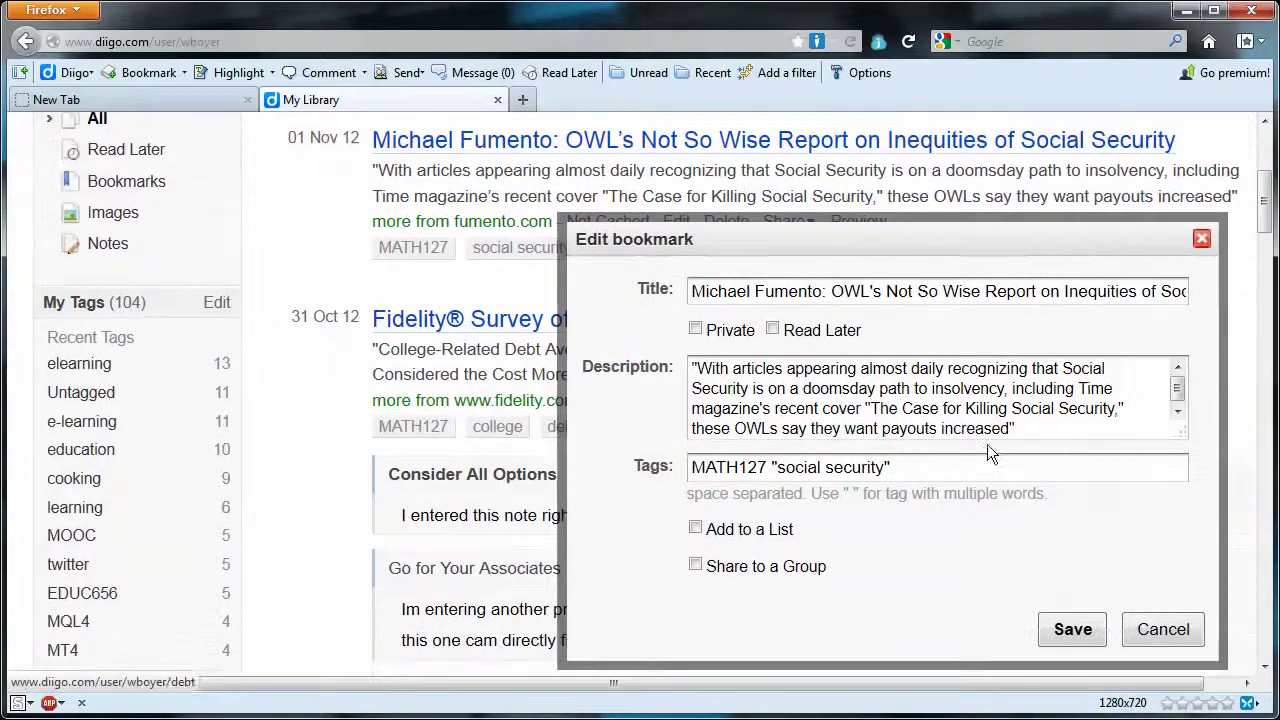
pyautogui.moveTo(914, 239); pyautogui.dragTo(745, 215)
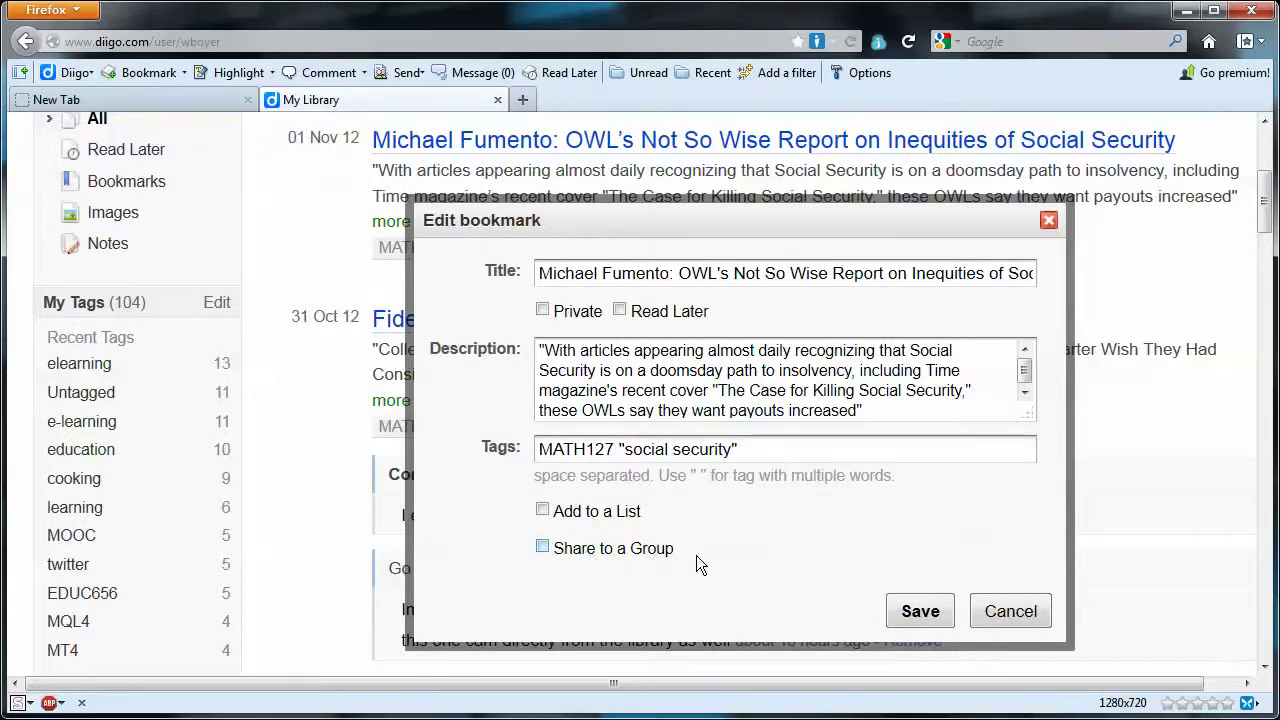
pyautogui.moveTo(571, 552); pyautogui.dragTo(555, 556)
pyautogui.rightClick(557, 556)
pyautogui.click(730, 555)
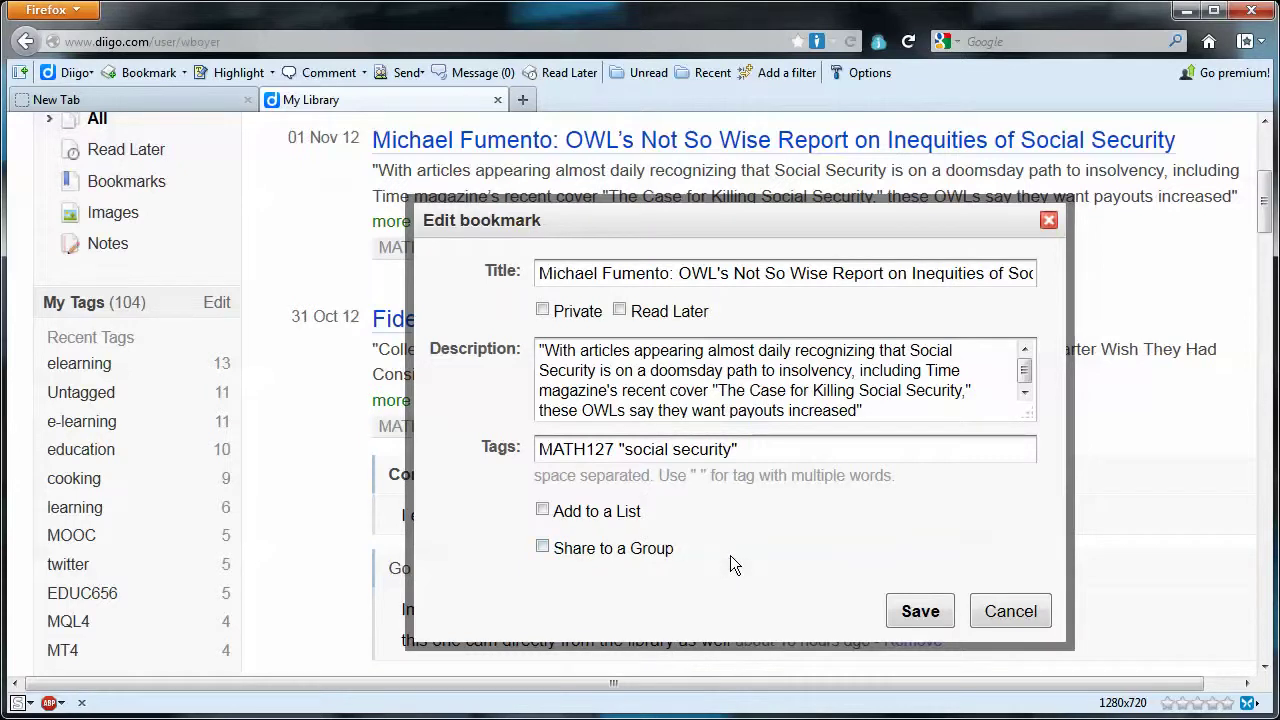
pyautogui.click(543, 548)
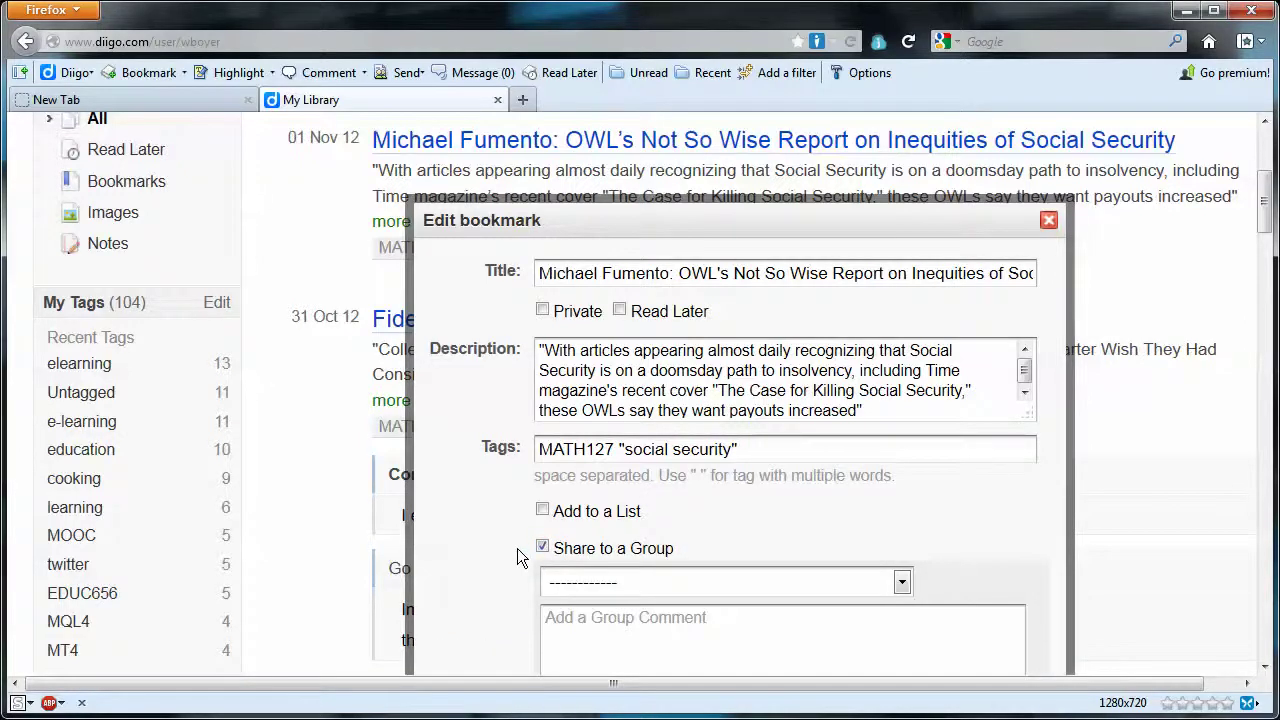
pyautogui.scroll(-3, 517, 548)
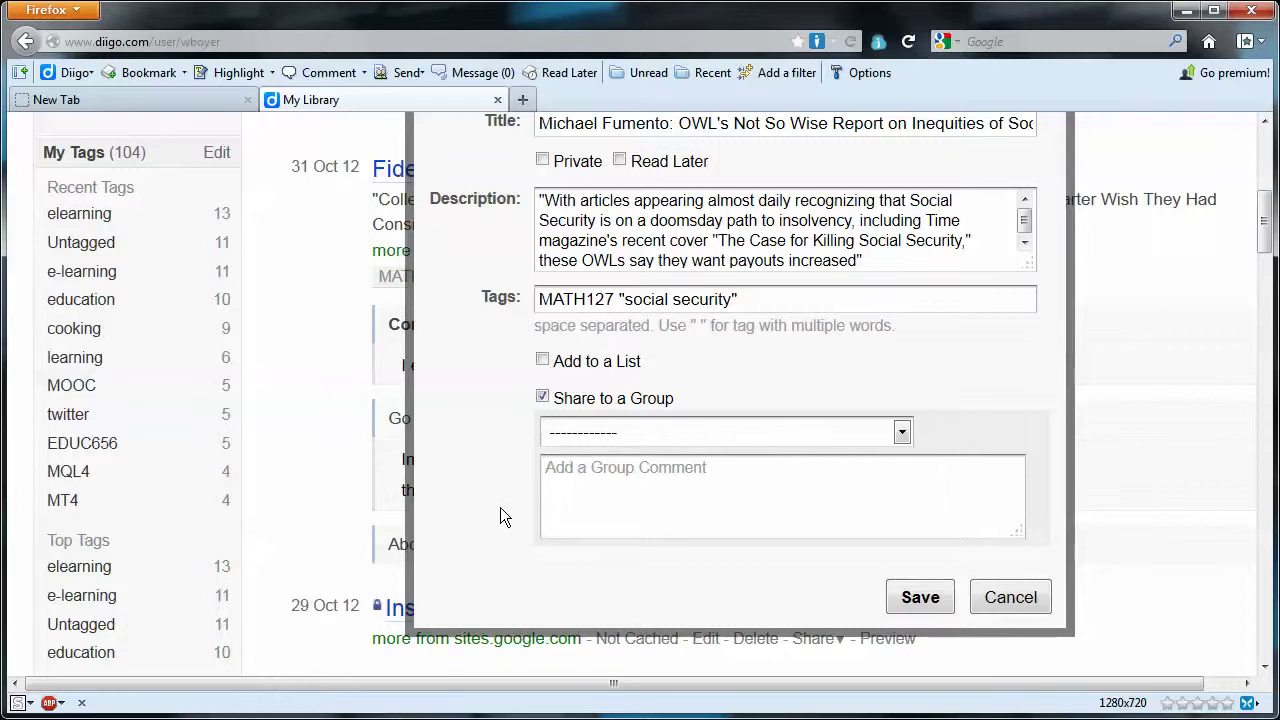
pyautogui.scroll(3, 503, 516)
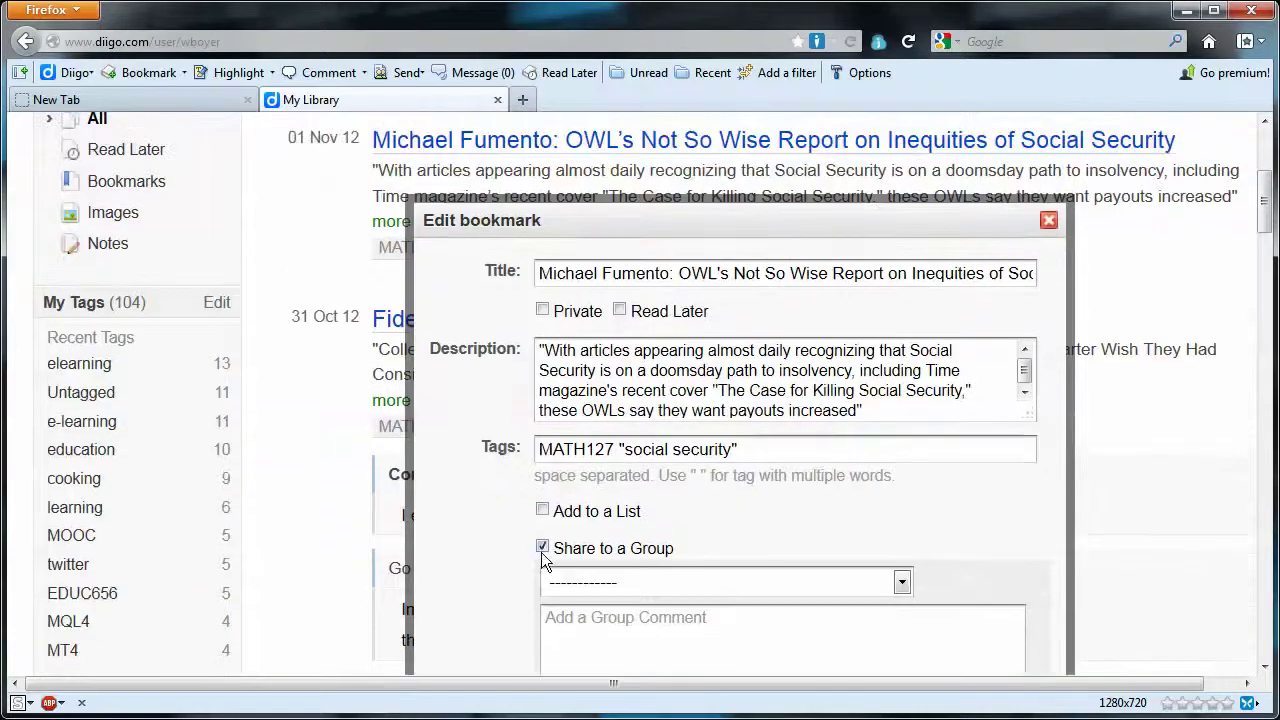
pyautogui.click(543, 548)
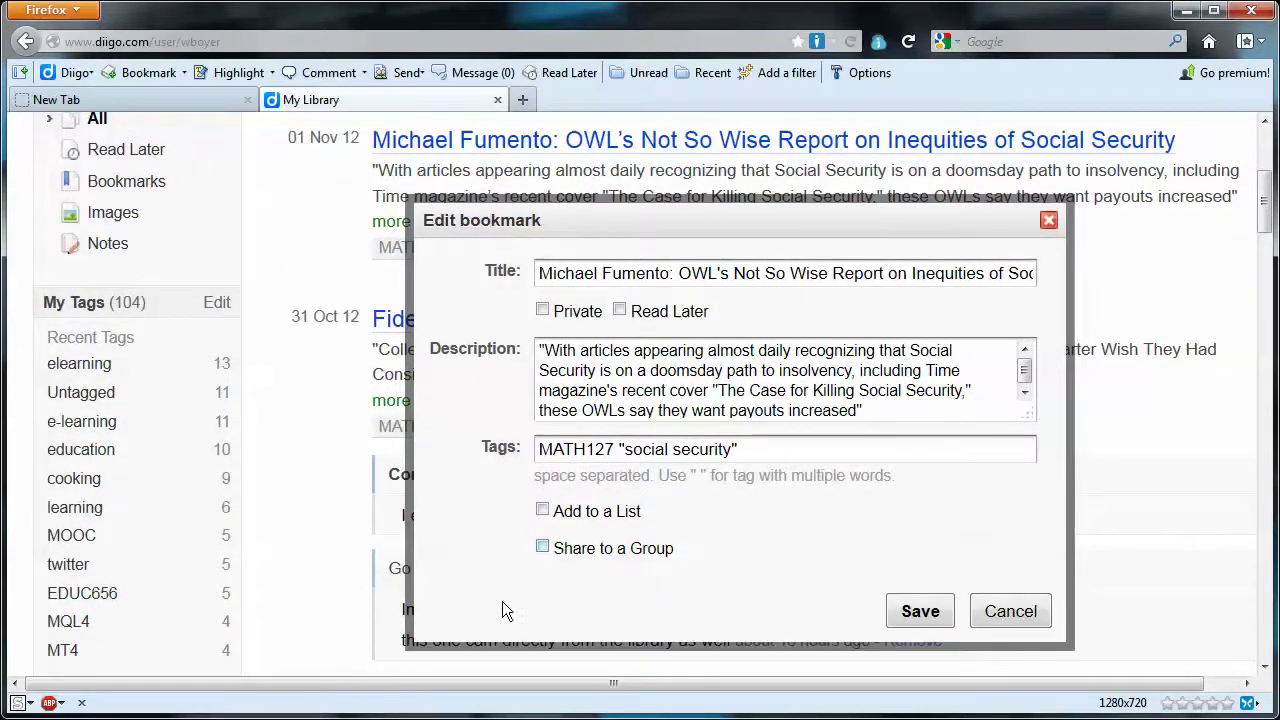
pyautogui.click(1014, 609)
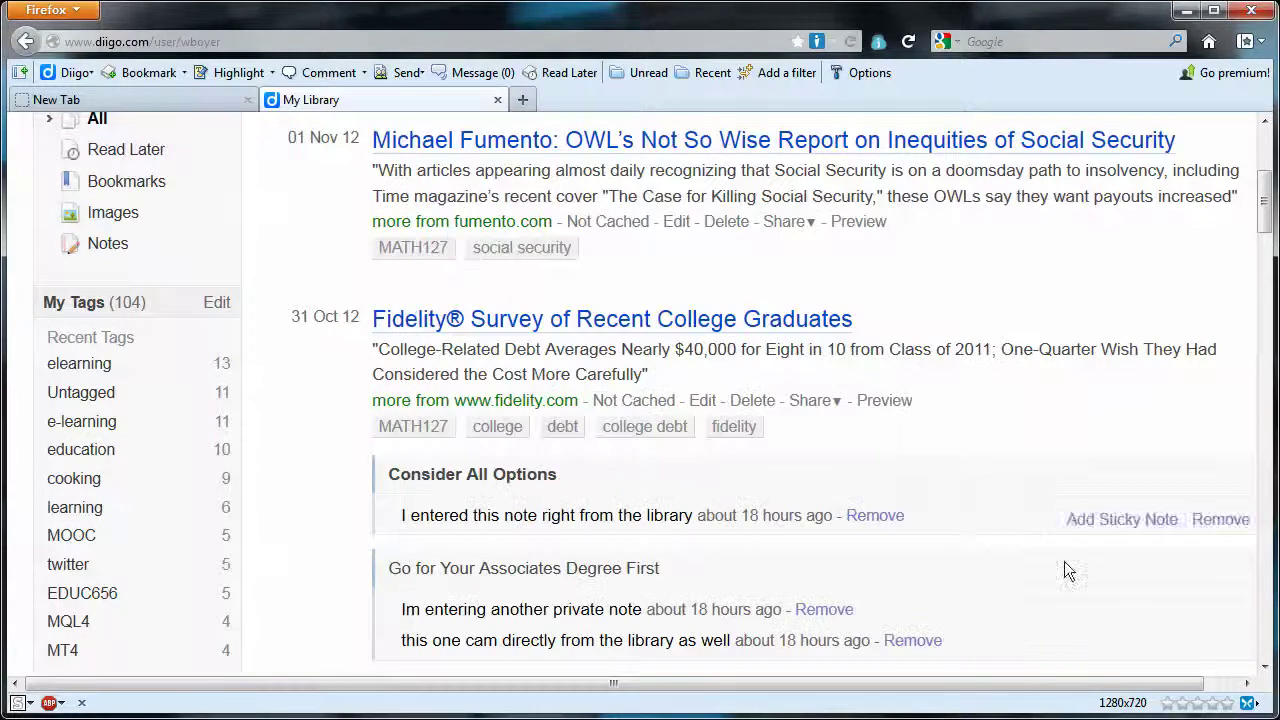